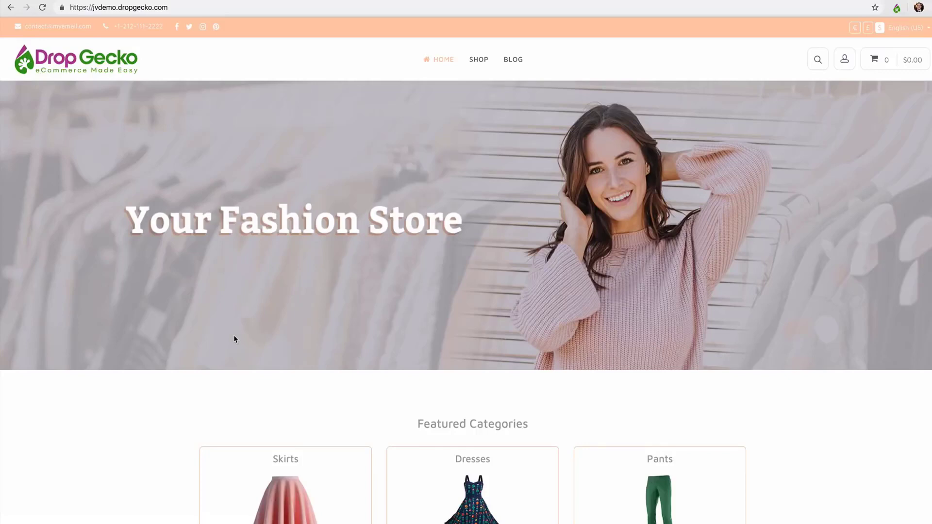
Scroll the dashboard, then expand Products and open My Products to list all 308 items.
scroll(234, 336, down, 3)
scroll(752, 352, down, 2)
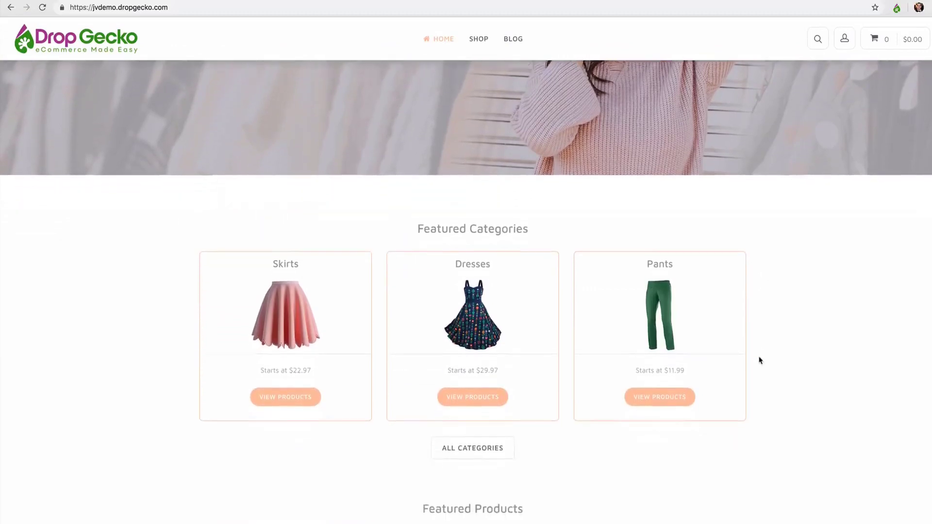
scroll(768, 381, down, 5)
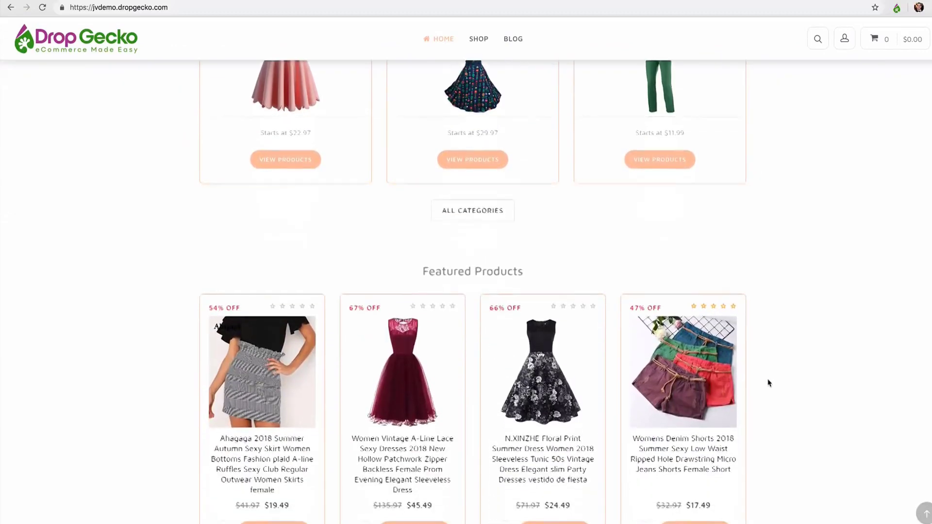
scroll(768, 383, down, 6)
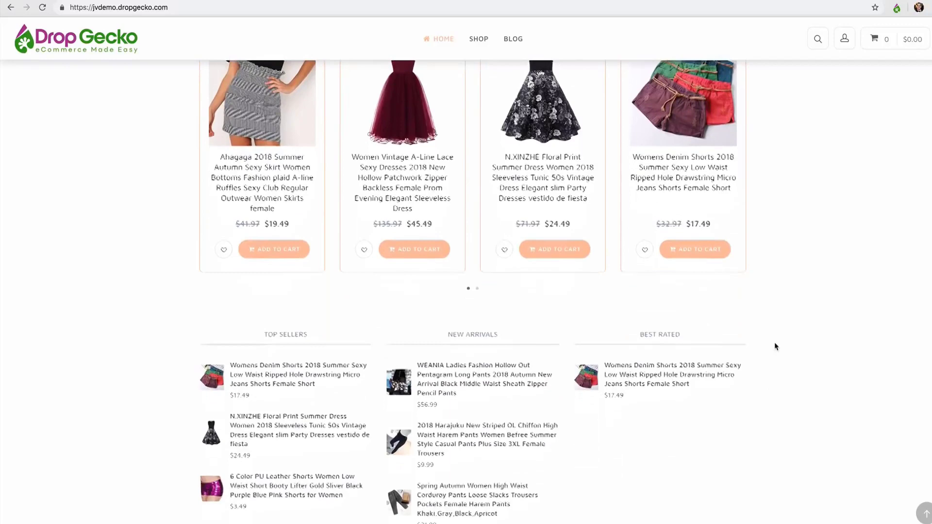
scroll(776, 327, up, 8)
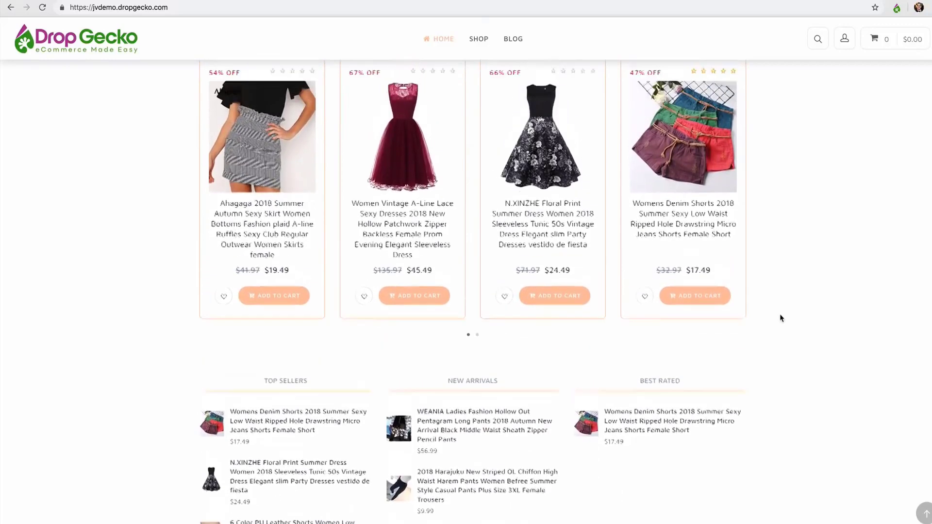
scroll(780, 317, up, 4)
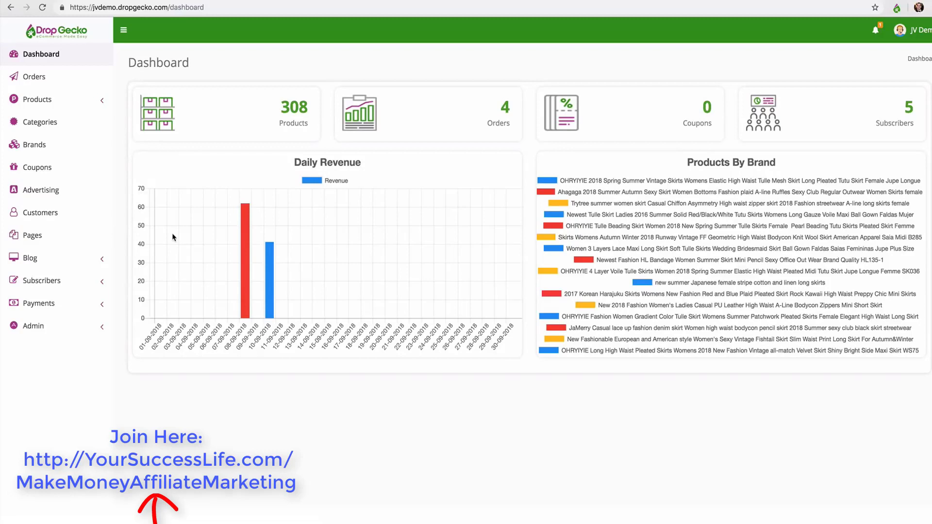
click(62, 100)
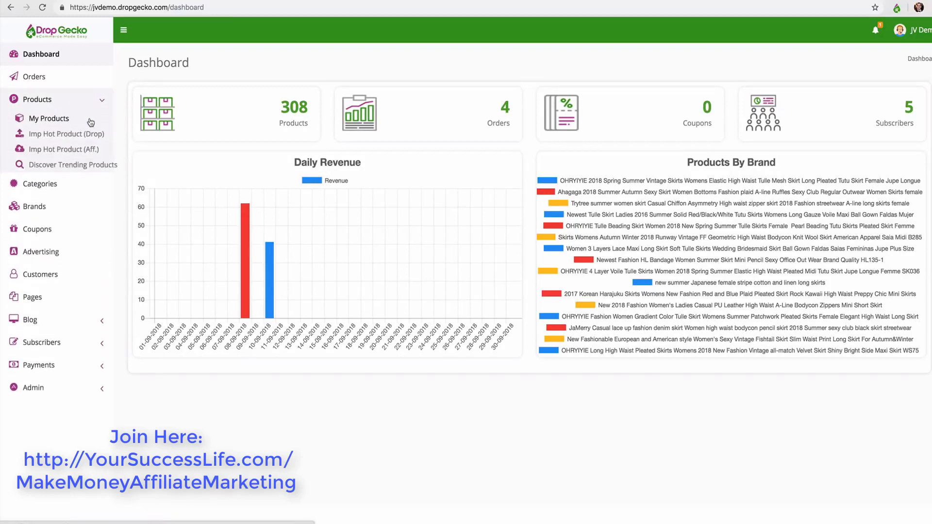
click(65, 120)
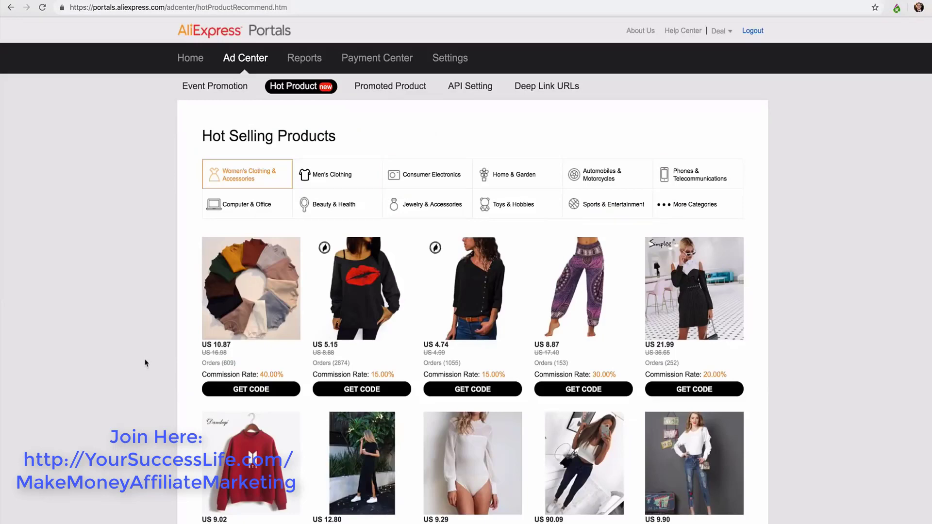
Show the Men's Clothing hot-selling products and scroll down to the All Product XLS list.
scroll(144, 363, down, 3)
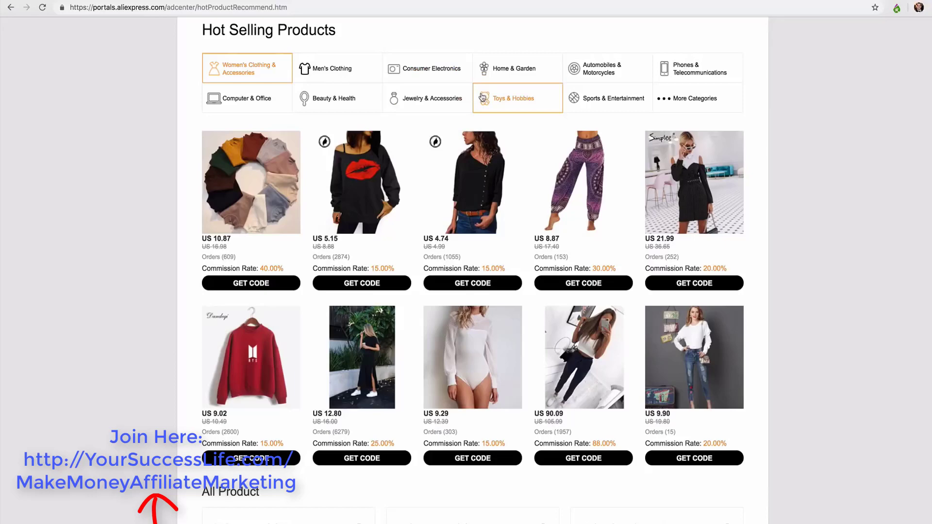
click(339, 78)
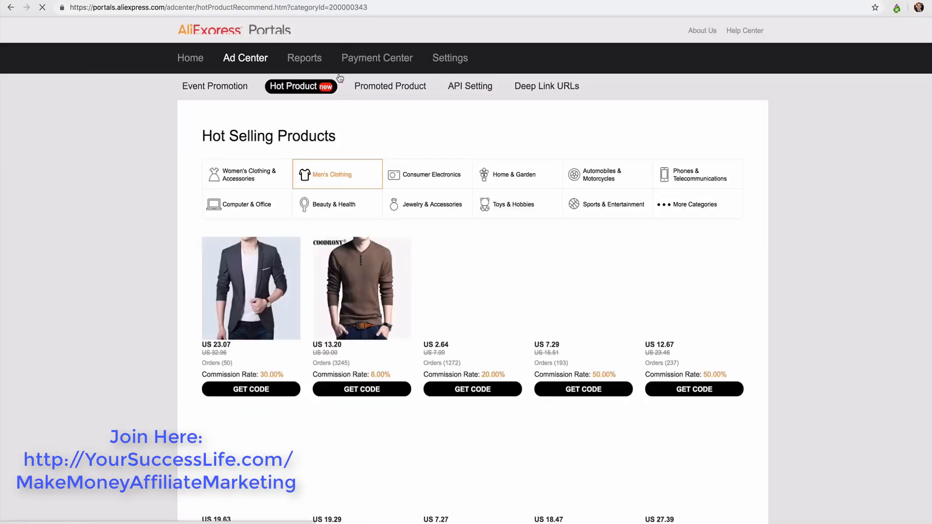
scroll(155, 334, down, 5)
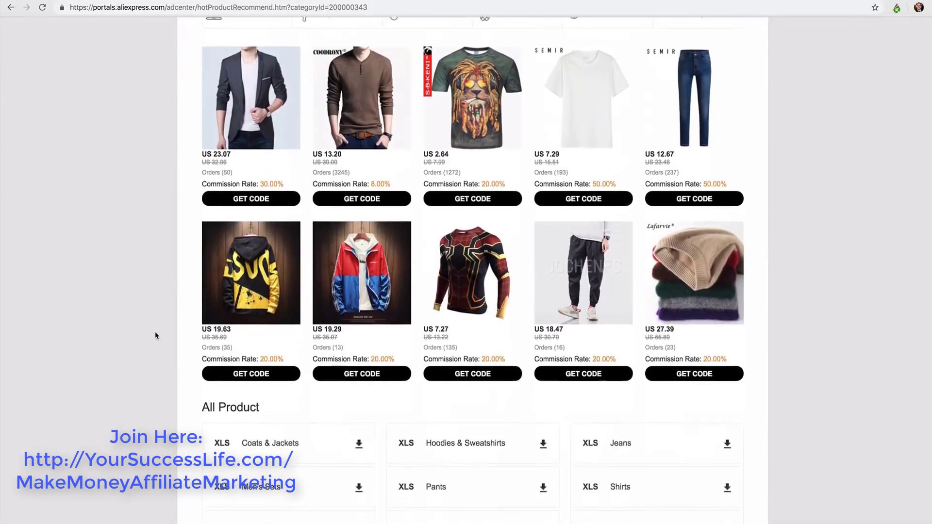
scroll(155, 335, down, 3)
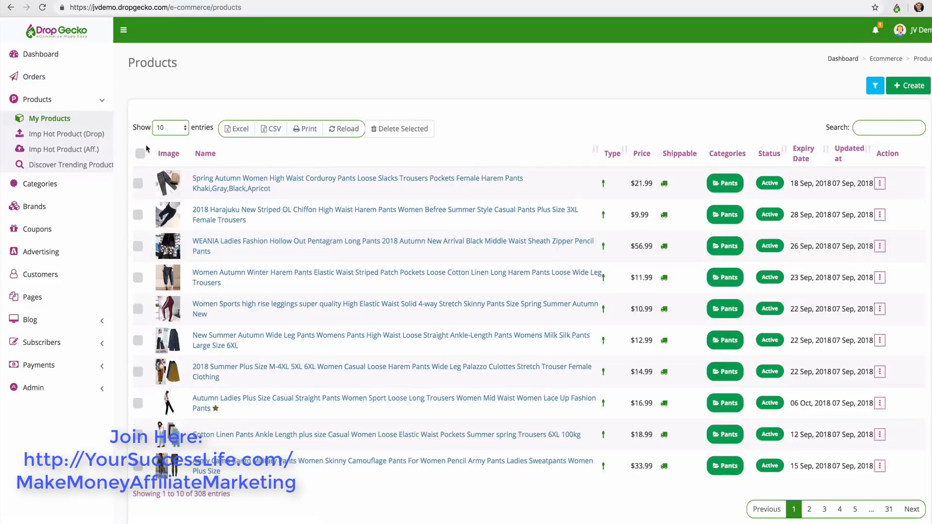
On the import page, keep Percent margin type and set regular and sale margins to 50.
click(92, 134)
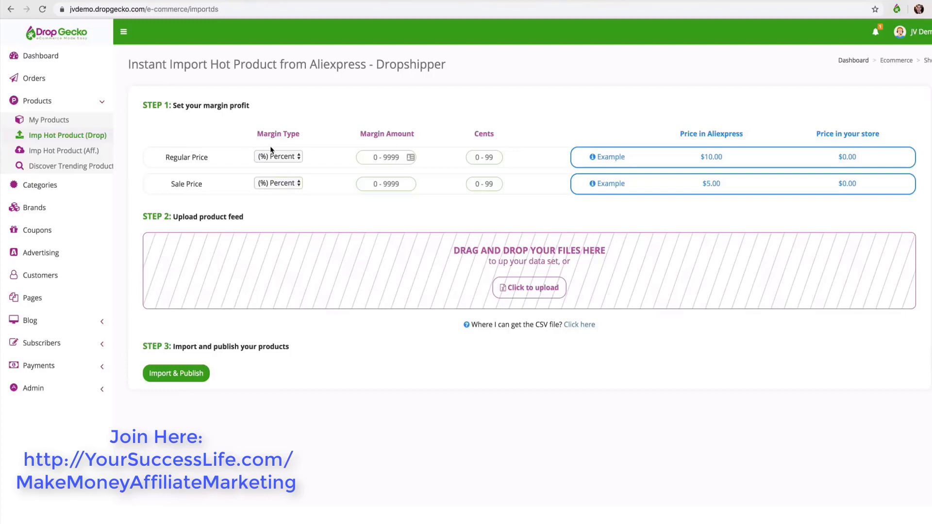
click(296, 156)
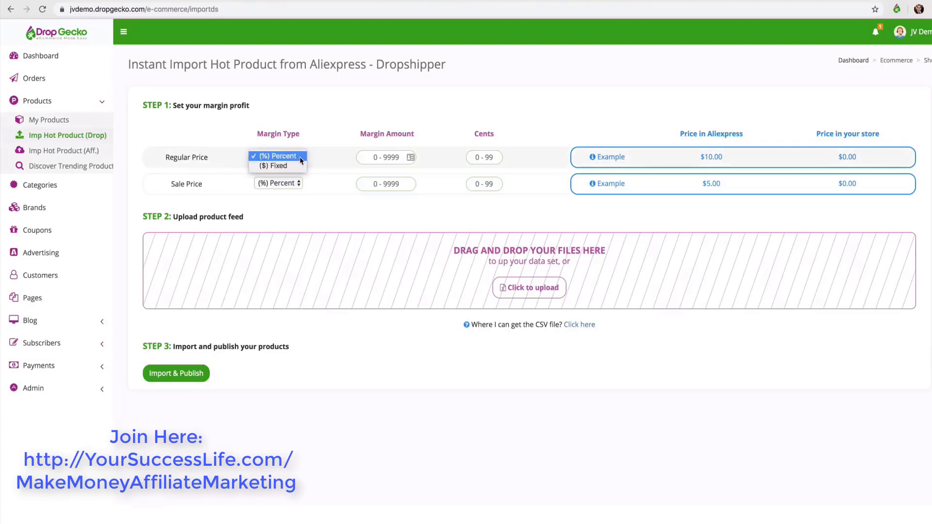
click(299, 159)
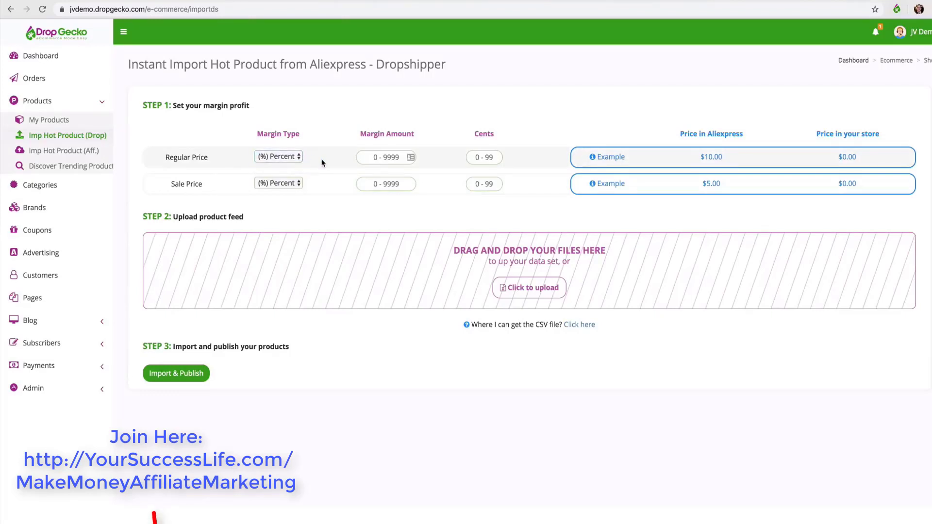
click(393, 157)
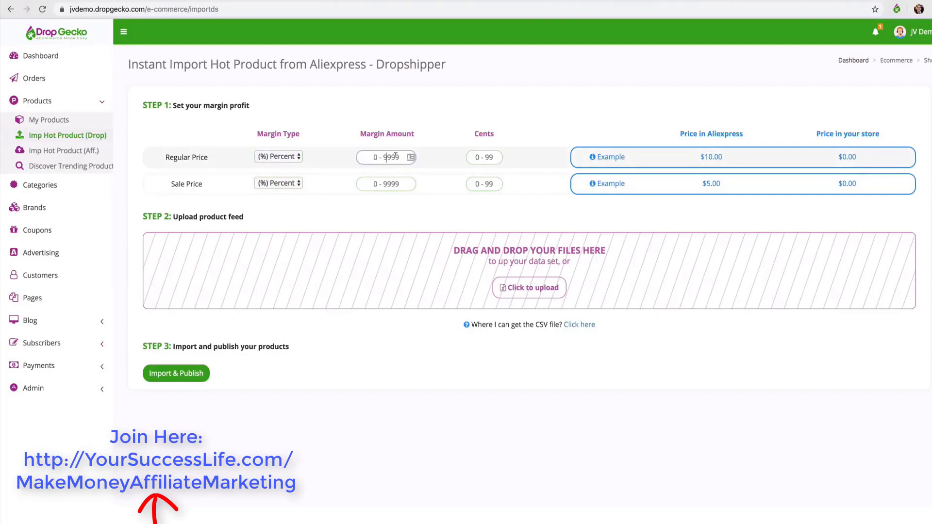
text(50)
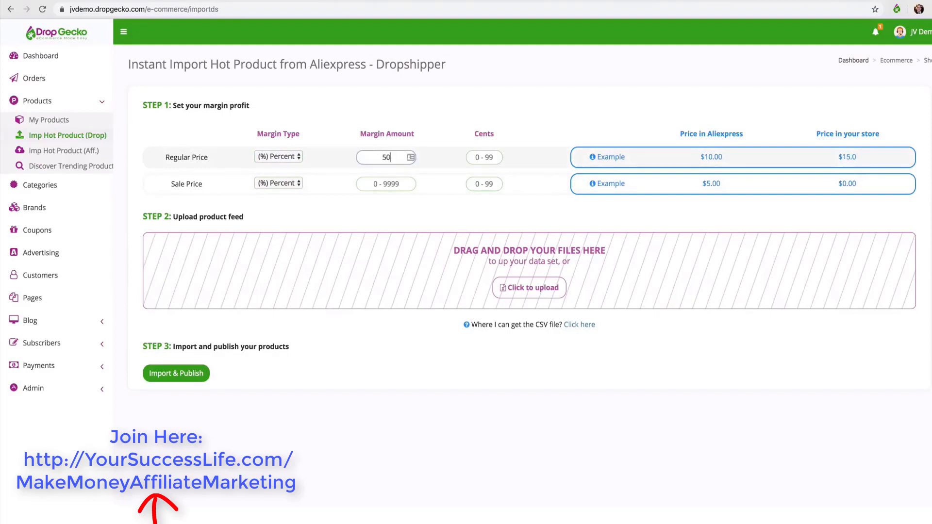
click(390, 183)
text(50)
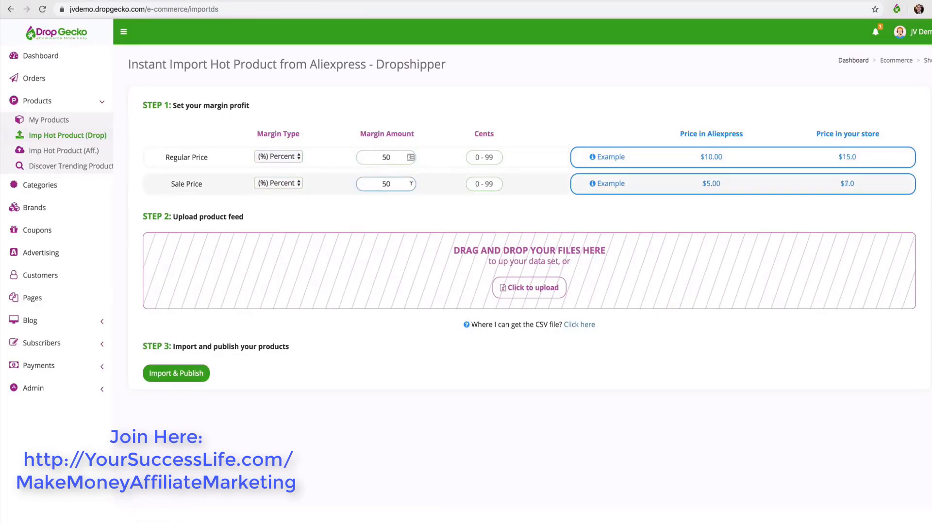
click(515, 218)
Make regular prices end in 97 cents, so a $10.00 item sells for $15.97.
click(496, 159)
text(97)
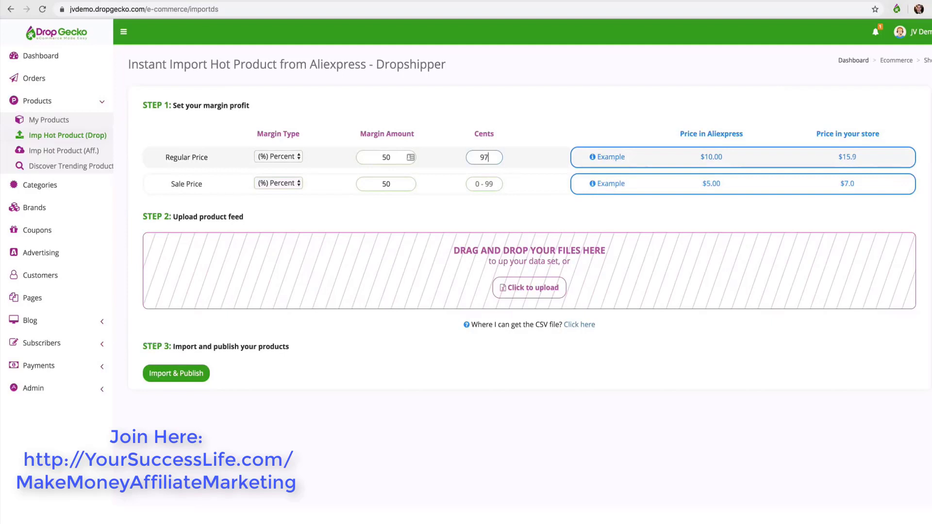
click(524, 148)
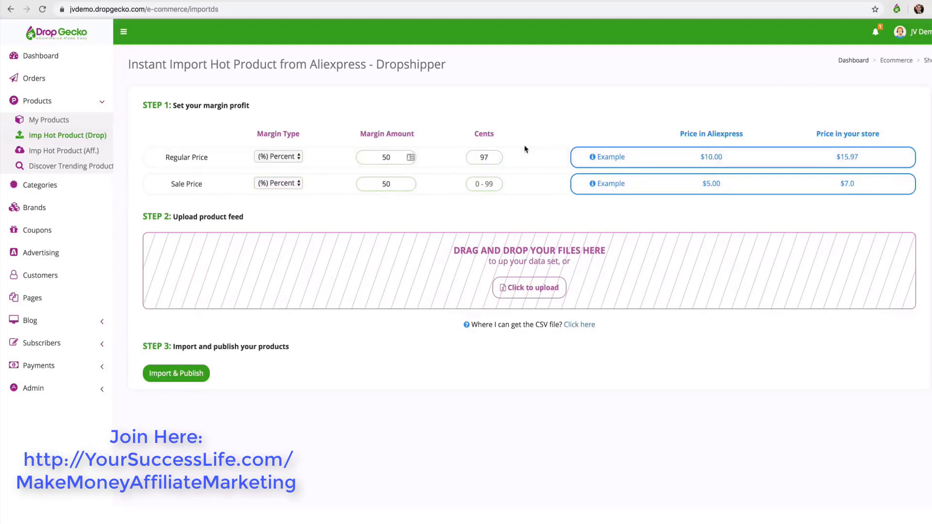
Upload the hotProduct_Leggings CSV and Import & Publish its 39 products.
click(516, 289)
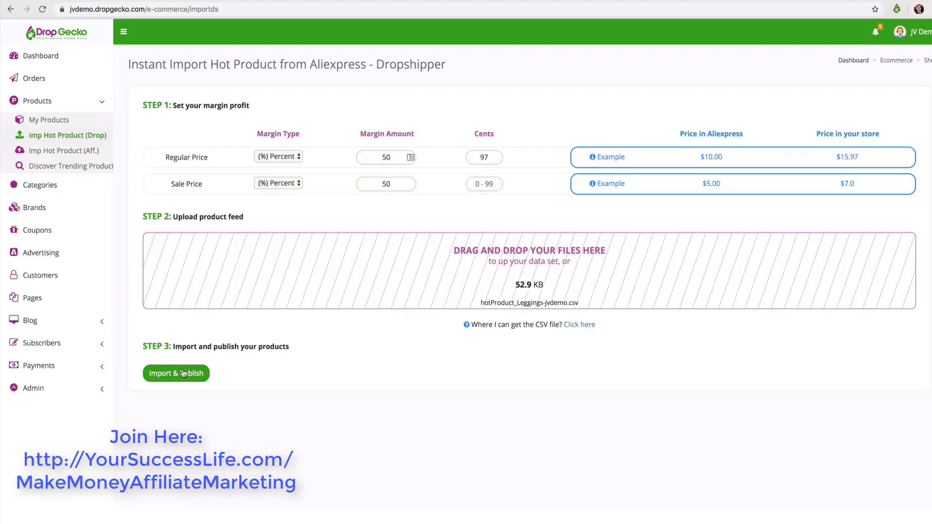
click(183, 373)
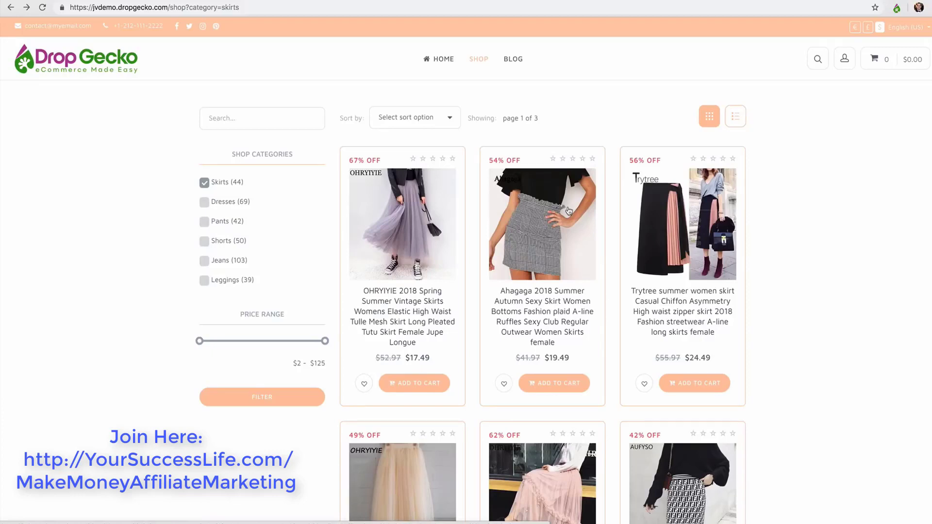
Open a product page from the shop and follow BUY PRODUCT to its AliExpress listing.
click(398, 212)
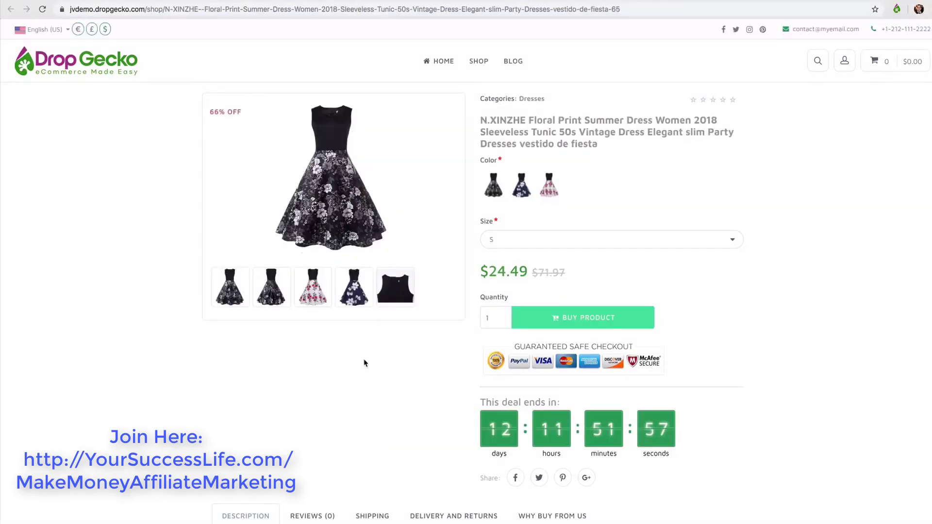
click(591, 323)
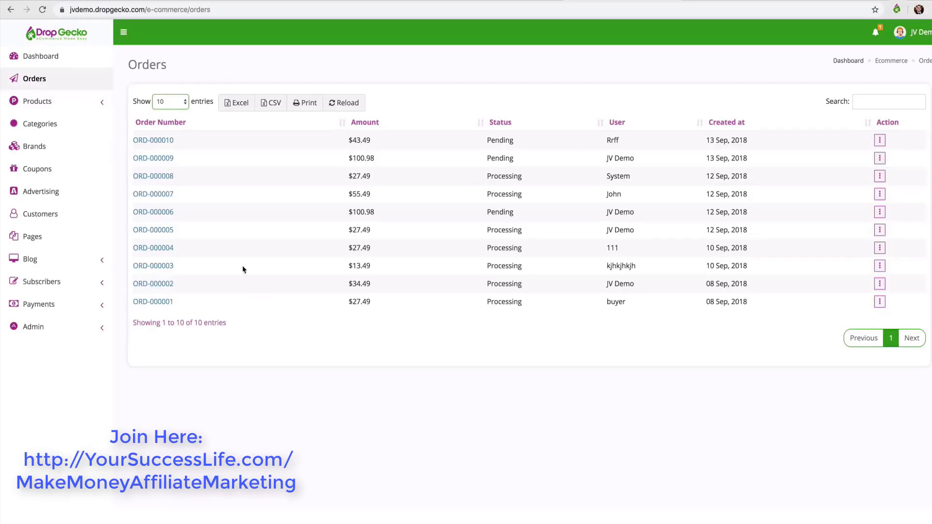
Open the ORD-000008 link in the Orders list to view its $27.49 skirt order.
click(167, 183)
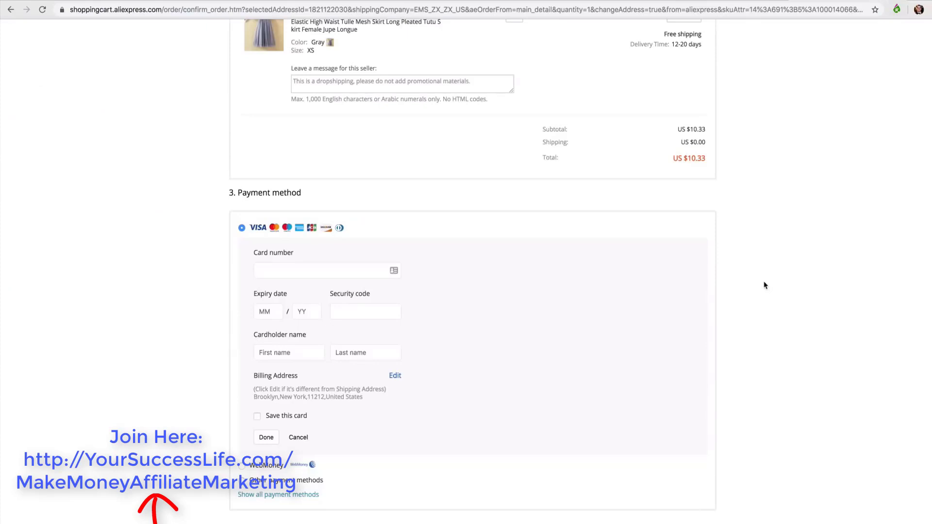
scroll(431, 333, down, 3)
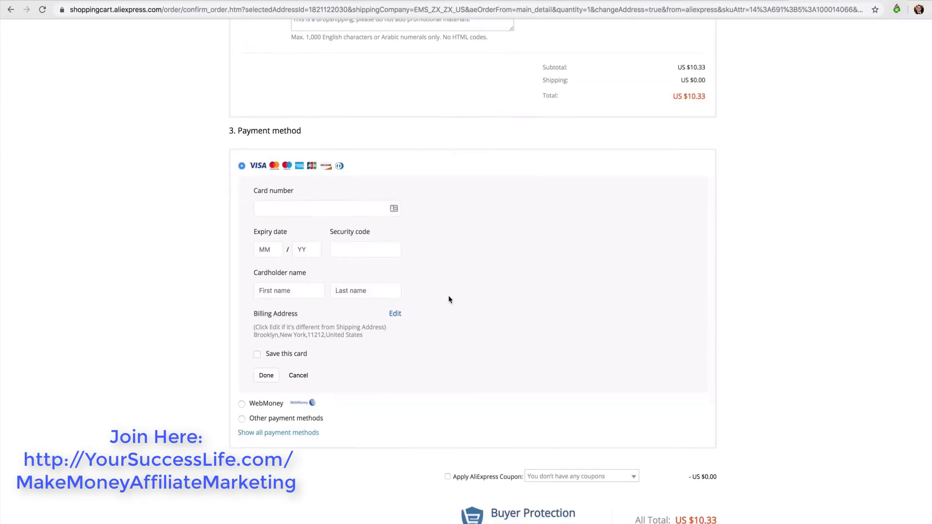
scroll(558, 301, down, 3)
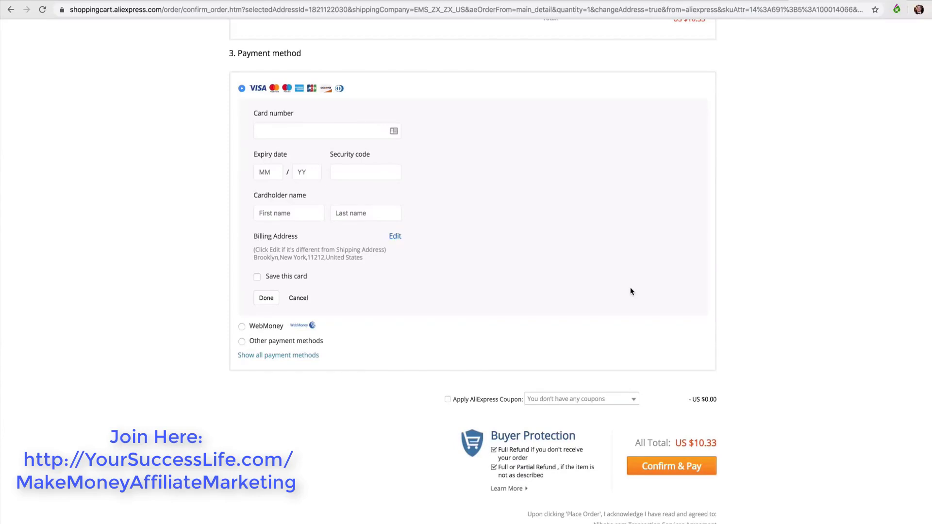
scroll(631, 291, up, 10)
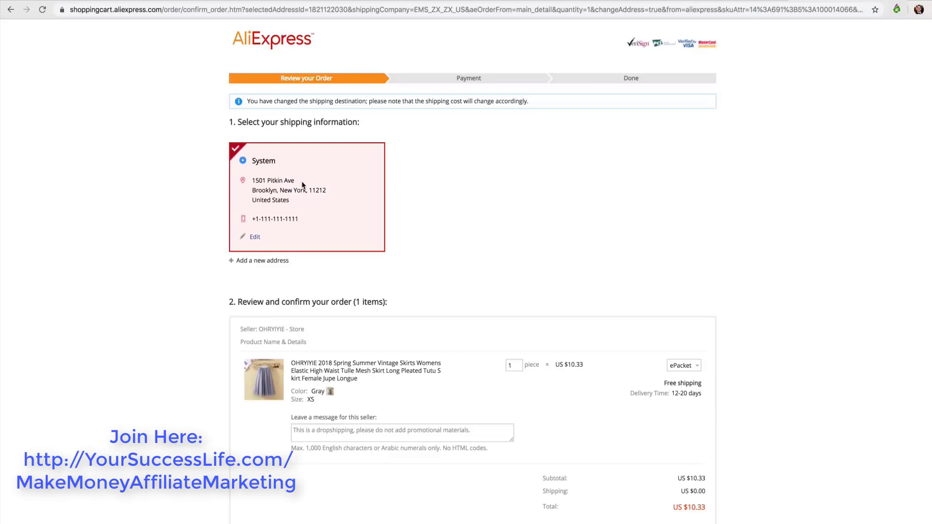
scroll(550, 338, down, 3)
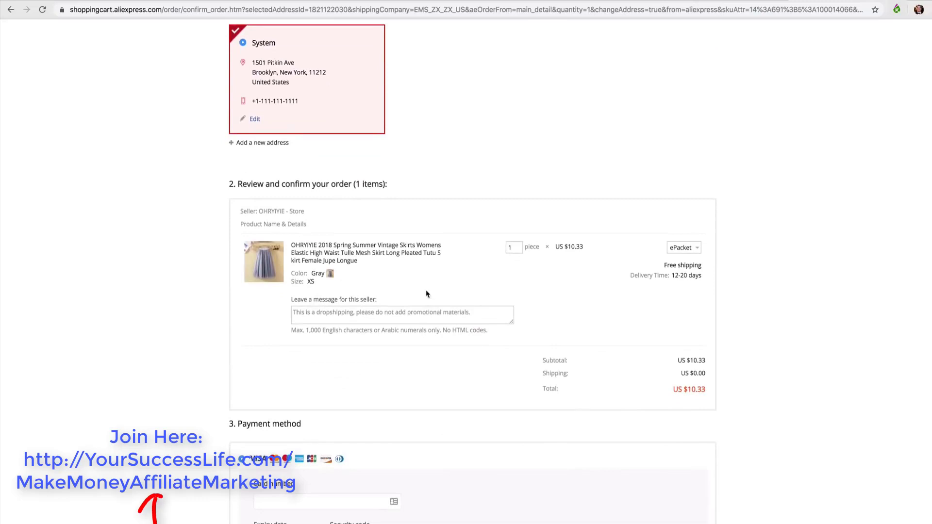
scroll(604, 324, down, 5)
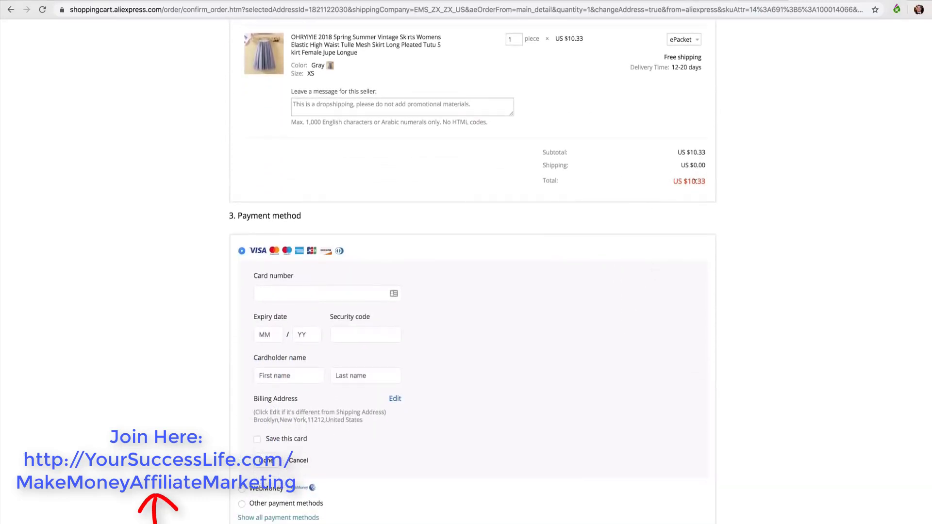
scroll(587, 307, down, 2)
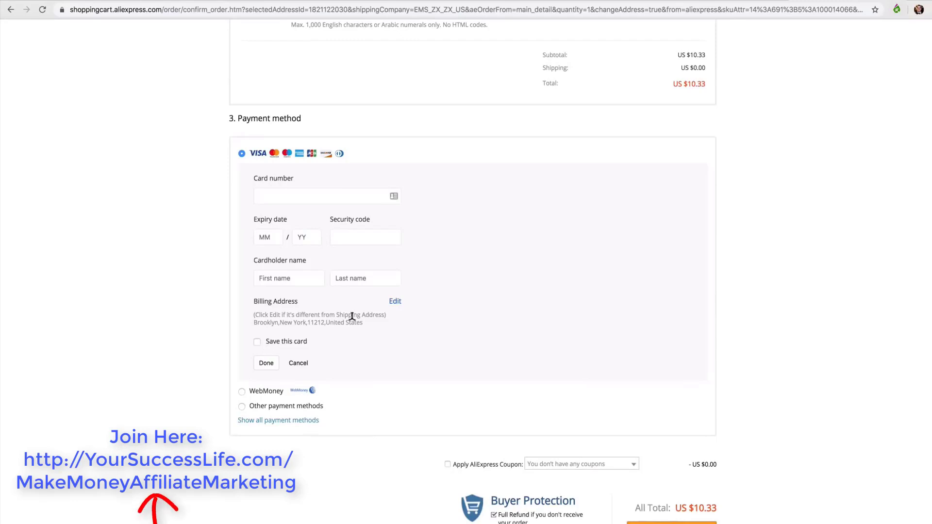
scroll(317, 274, down, 3)
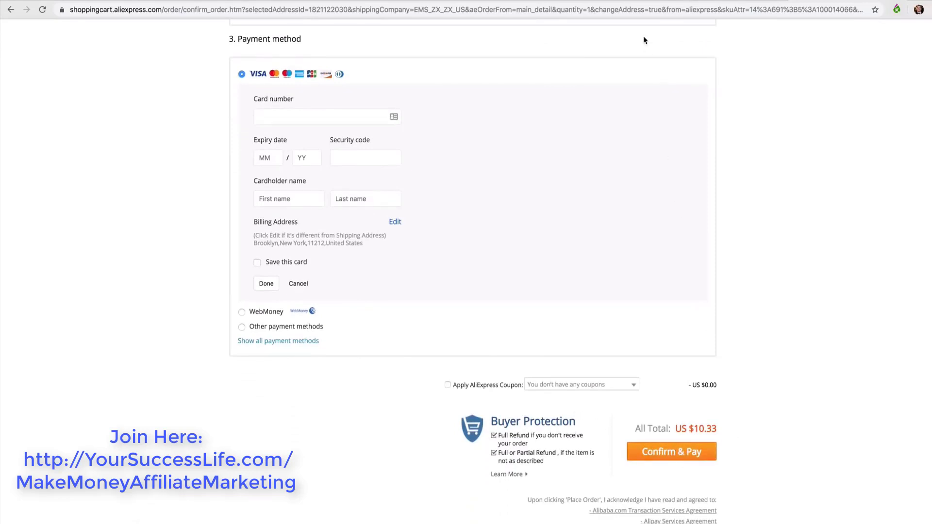
click(626, 1)
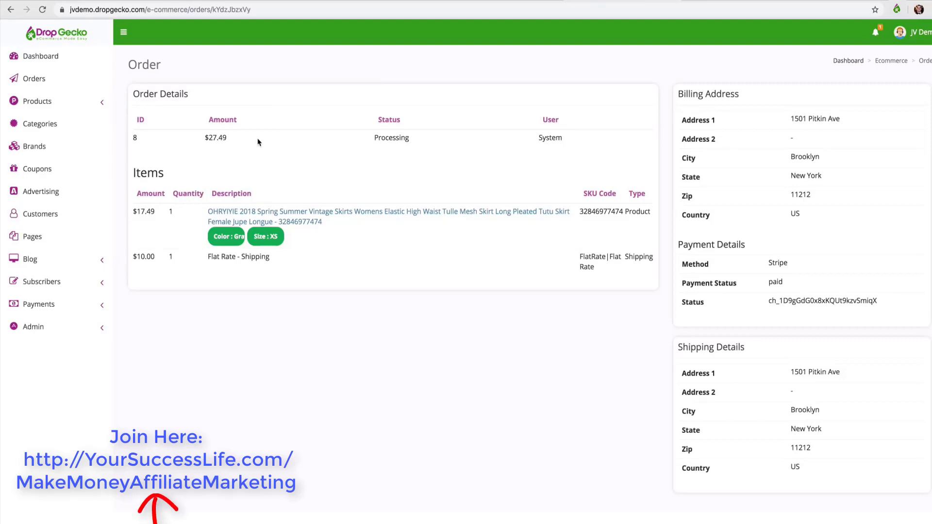
Choose Orders in the left sidebar to list all 10 store orders.
click(62, 81)
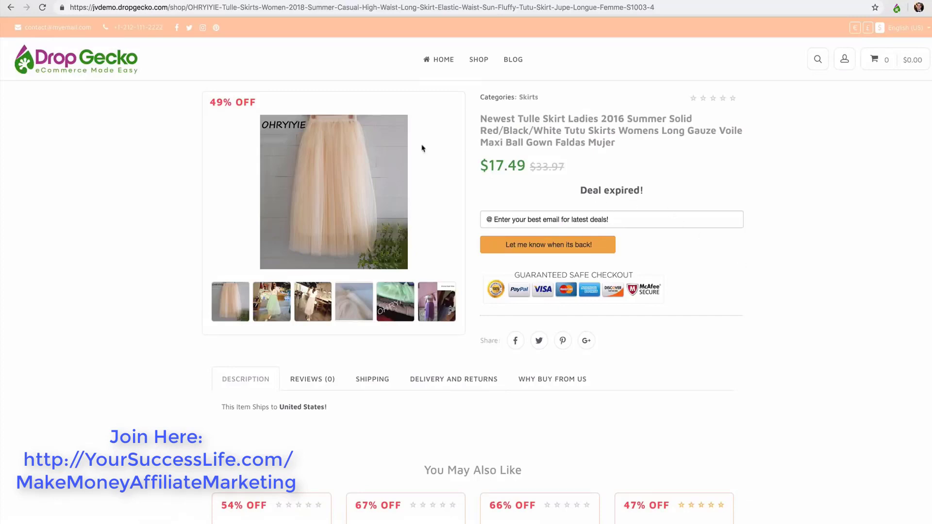
Click into the tulle skirt's 'Enter your best email' field, then leave it without subscribing.
click(550, 219)
click(691, 259)
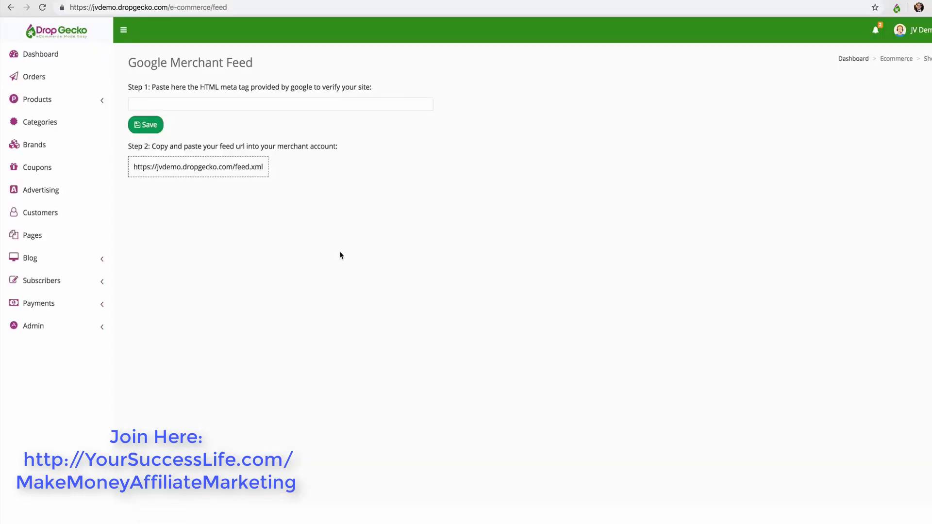
Expand Admin in the sidebar and open the Themes page.
click(99, 327)
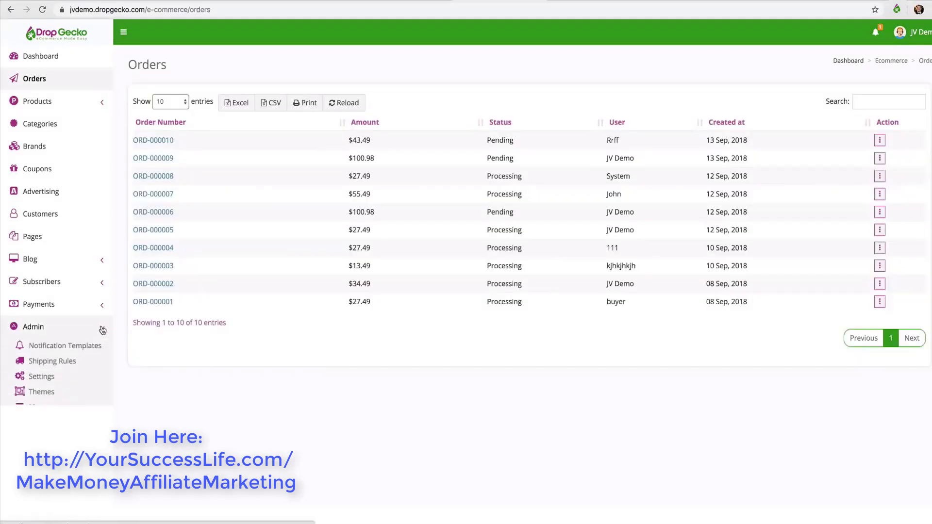
click(42, 392)
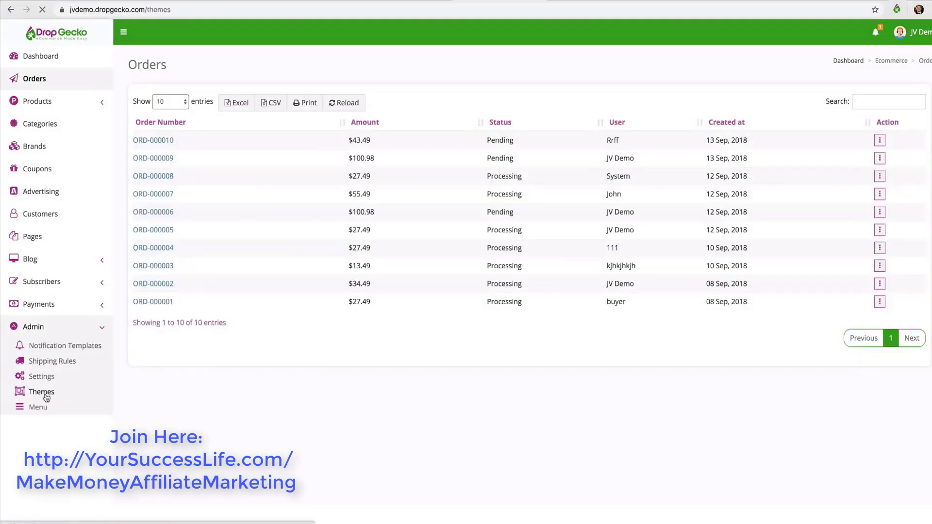